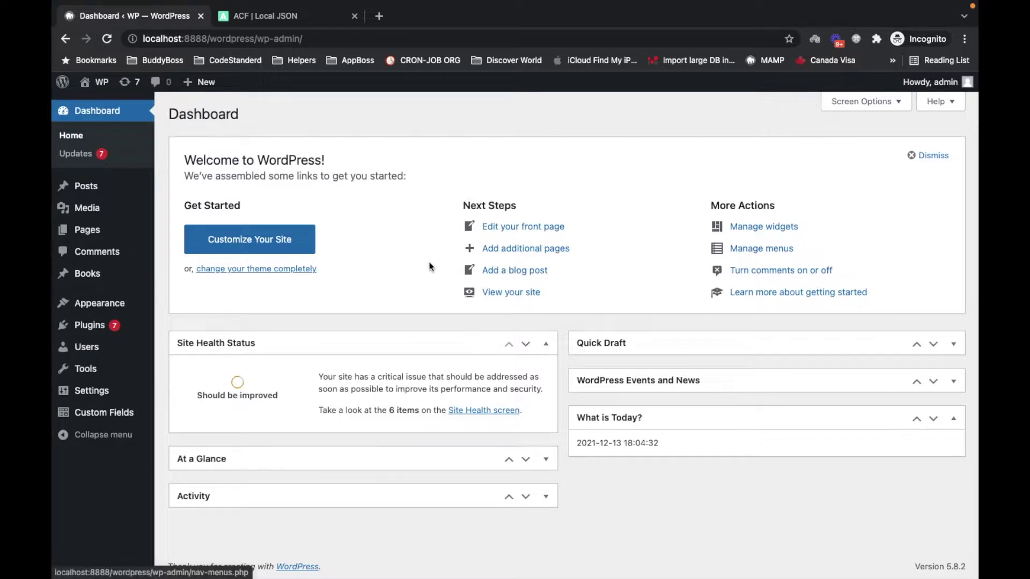
{"action": "mouse_move", "coordinate": [104, 412]}
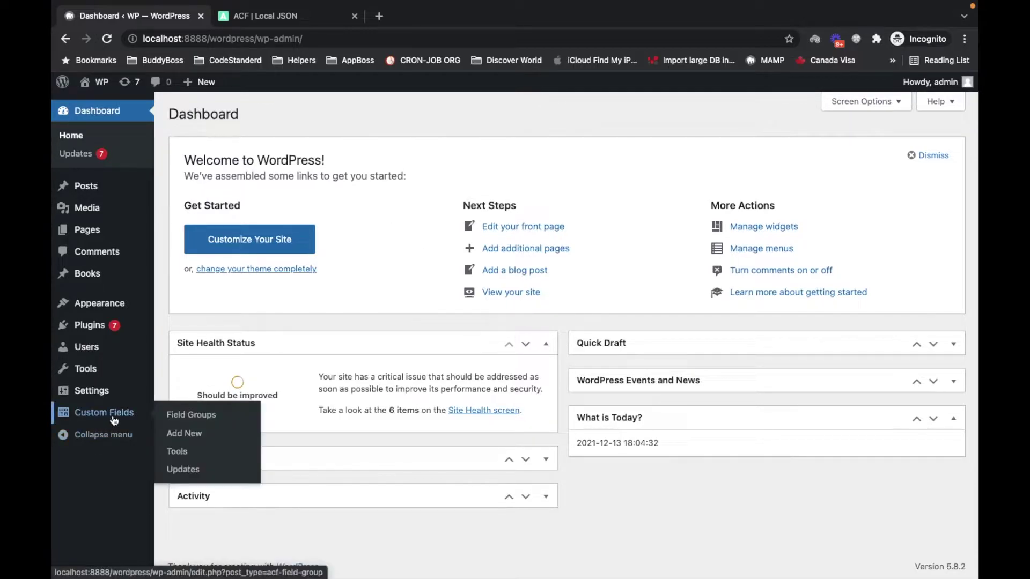
Step: Go to the ACF Field Groups list and on to its Tools page
{"action": "left_click", "coordinate": [113, 419]}
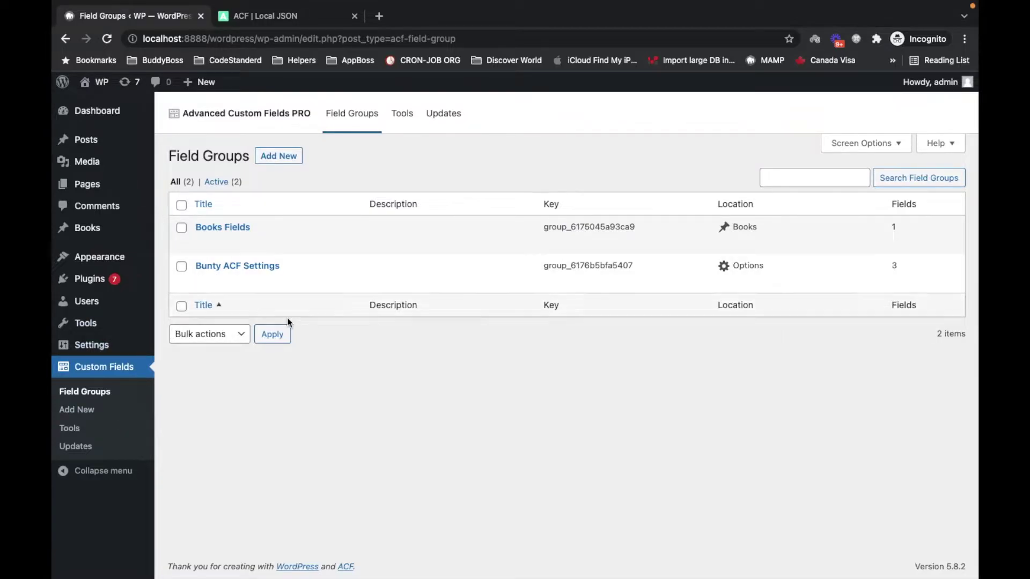
{"action": "left_click", "coordinate": [403, 114]}
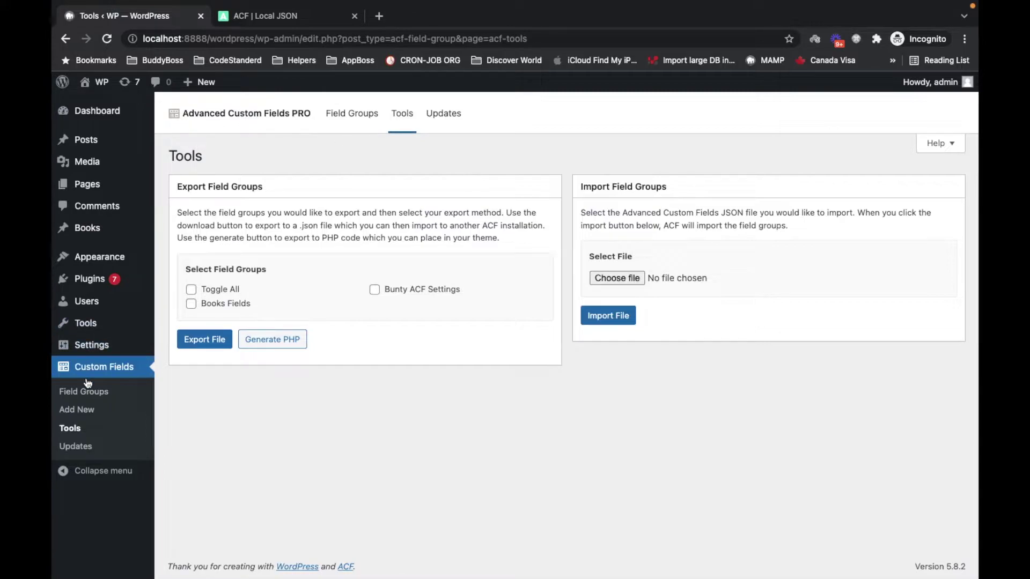
{"action": "mouse_move", "coordinate": [100, 257]}
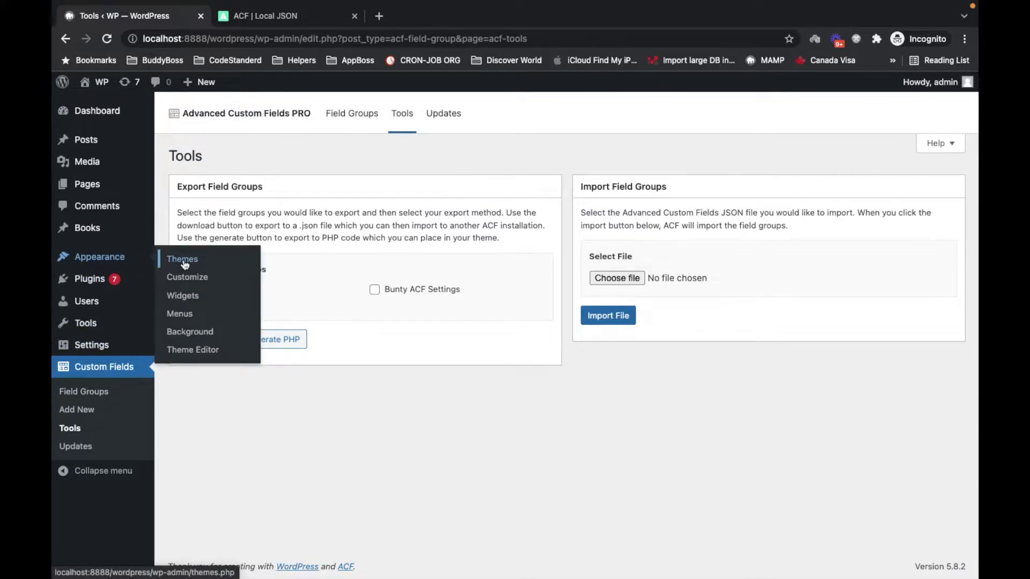
Step: Go to the installed Themes page with Twenty Twenty-One active
{"action": "left_click", "coordinate": [182, 259]}
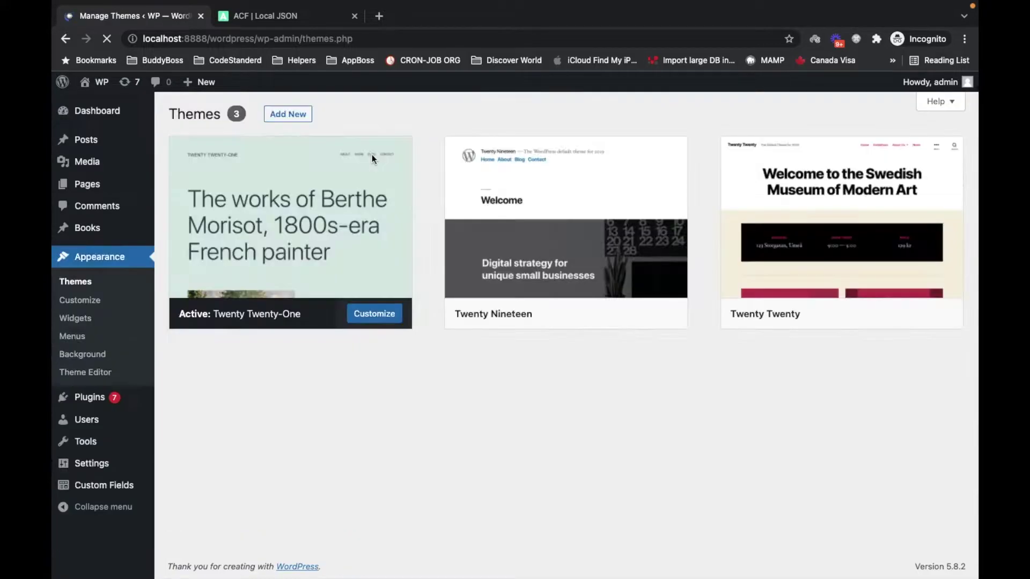
{"action": "mouse_move", "coordinate": [298, 234]}
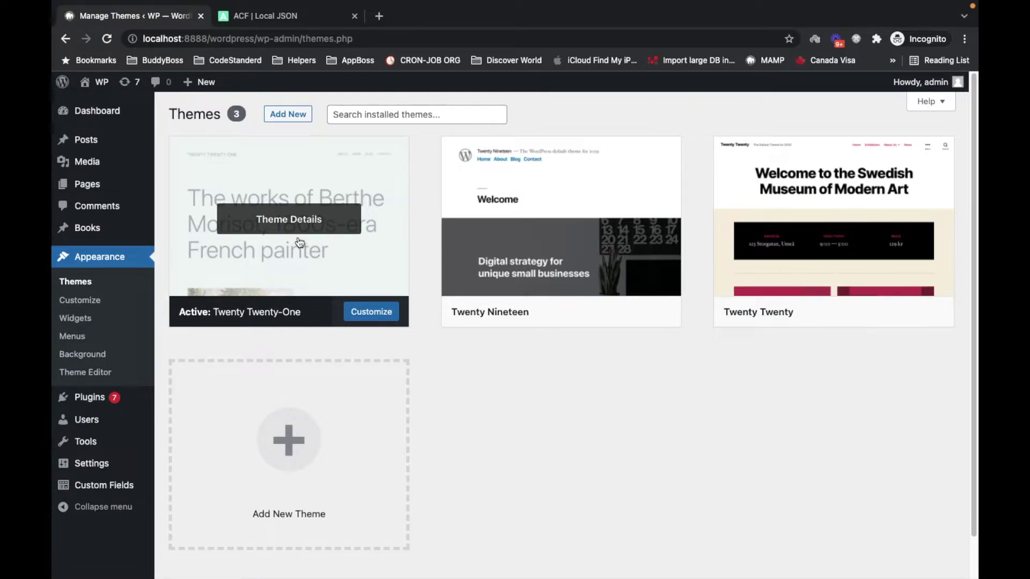
Step: Switch from the browser to the Visual Studio Code WordPress workspace
{"action": "key", "text": "super+Tab"}
{"action": "key", "text": "super+Tab"}
{"action": "key", "text": "super+Tab"}
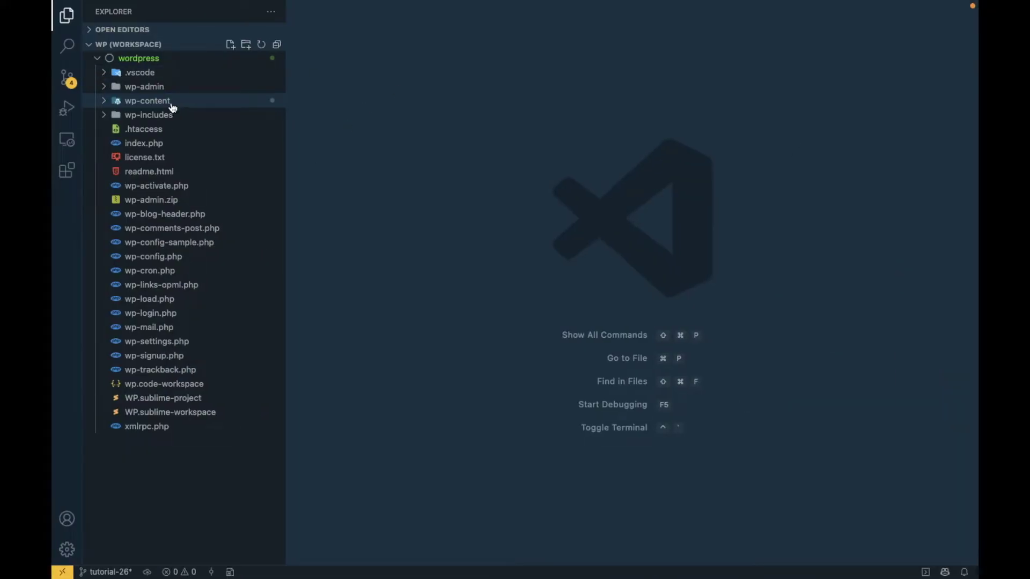
Step: Start a new folder inside wp-content/themes/twentytwentyone for acf-json
{"action": "left_click", "coordinate": [170, 105]}
{"action": "left_click", "coordinate": [154, 130]}
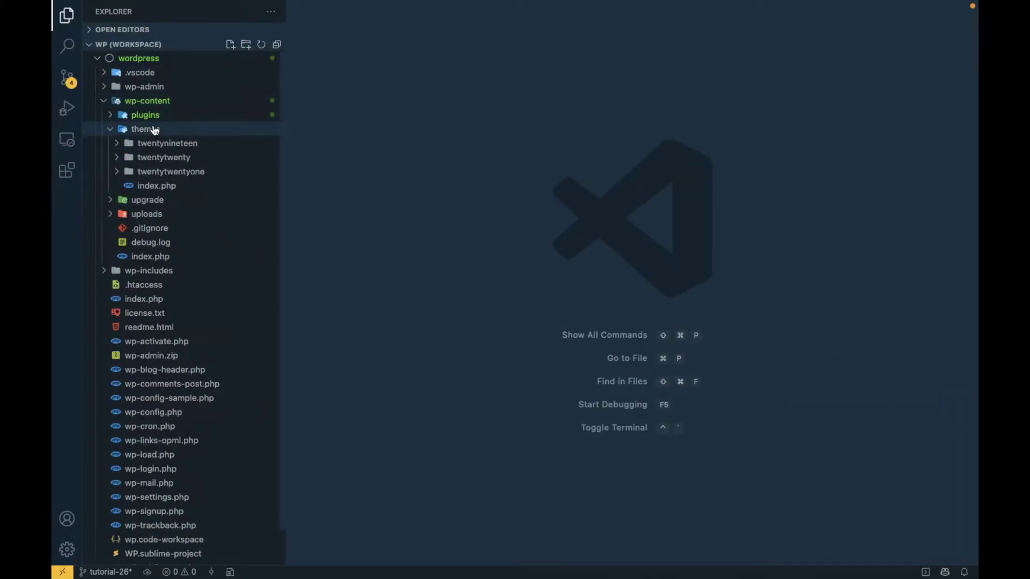
{"action": "left_click", "coordinate": [180, 171]}
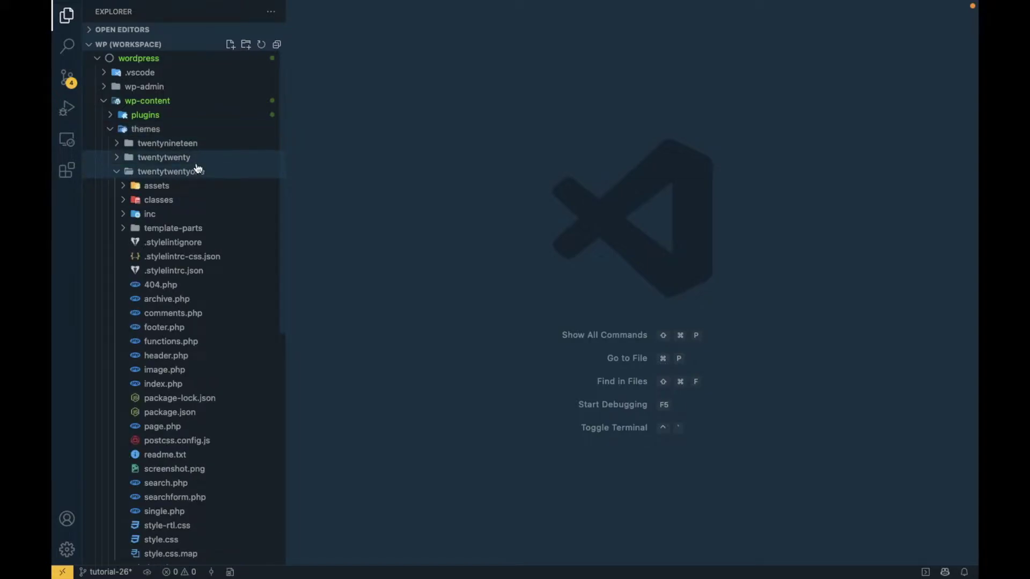
{"action": "right_click", "coordinate": [180, 175]}
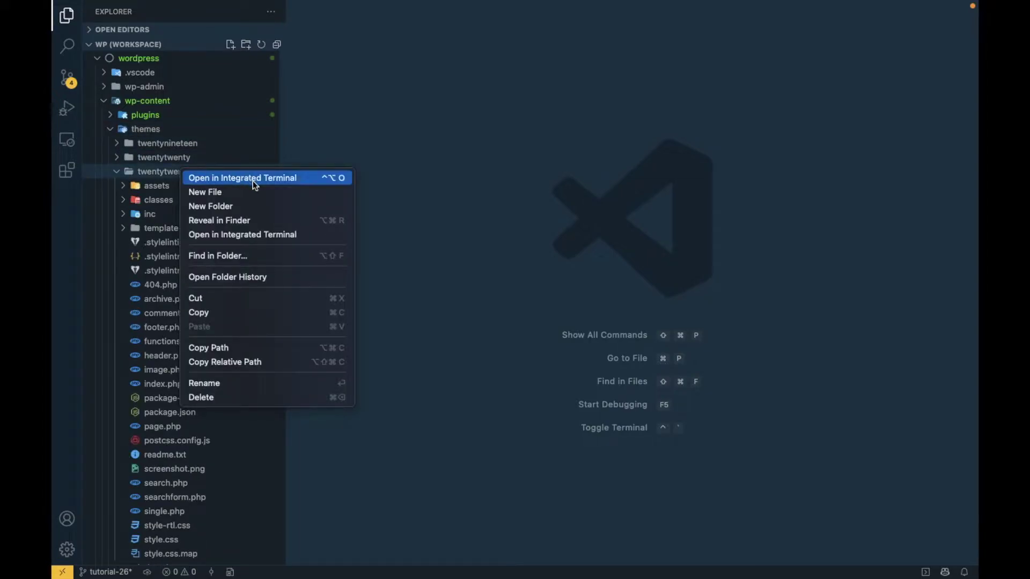
{"action": "left_click", "coordinate": [257, 206]}
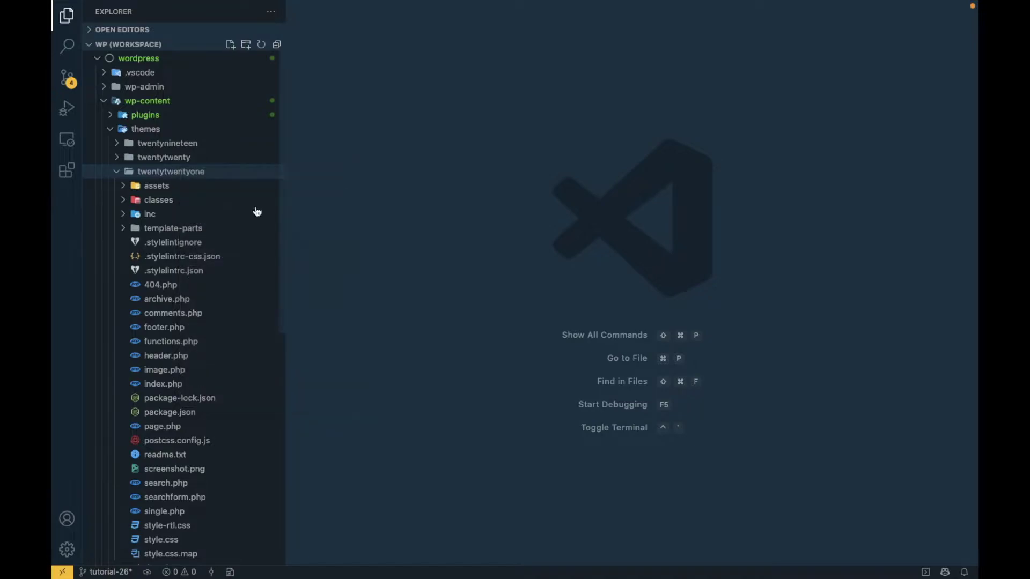
{"action": "type", "text": "acf-"}
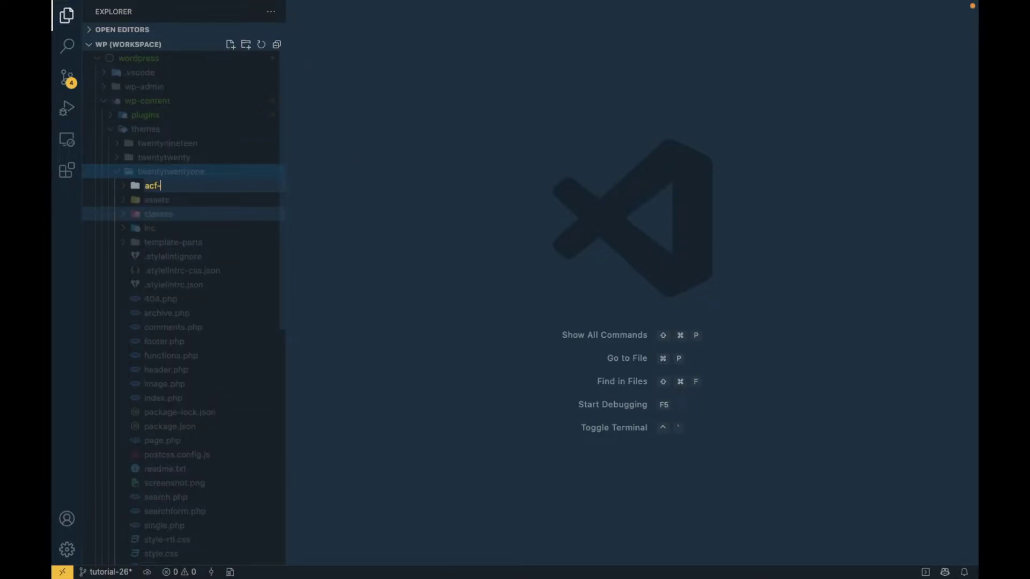
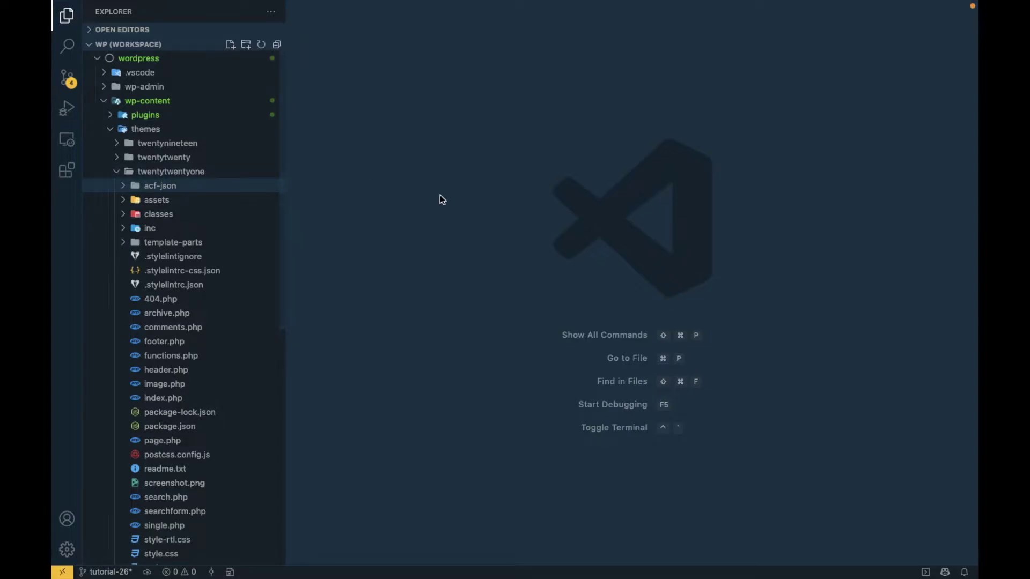
Step: Bring up the ACF Field Groups list in WordPress, then look over the theme folders in VS Code
{"action": "key", "text": "ctrl+Left"}
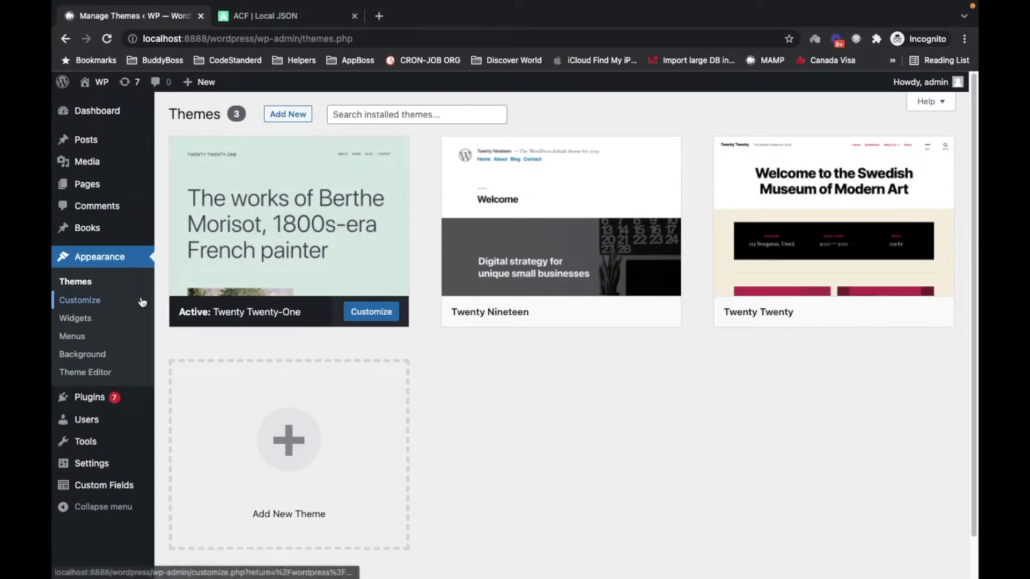
{"action": "mouse_move", "coordinate": [104, 485]}
{"action": "left_click", "coordinate": [121, 491]}
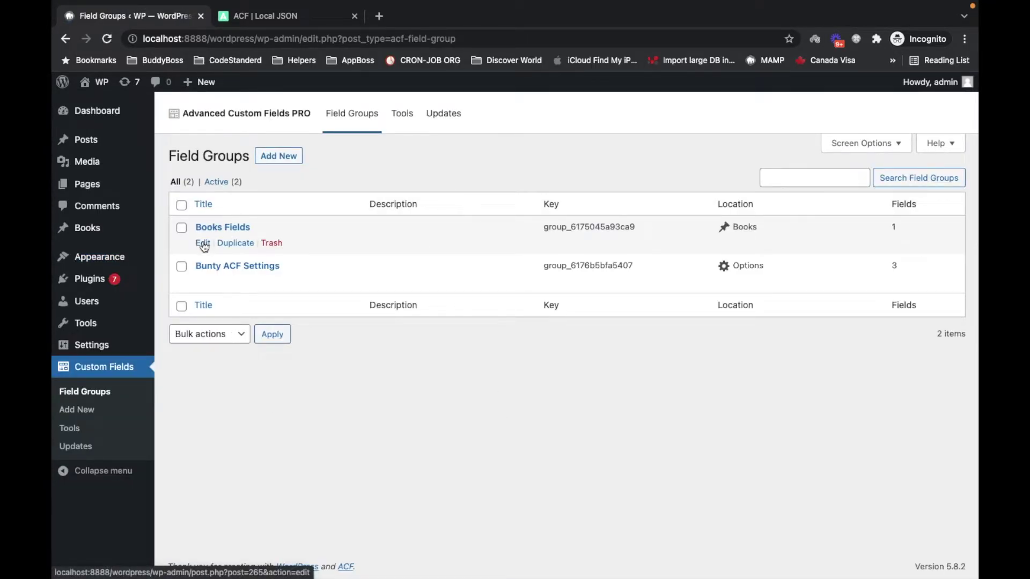
{"action": "key", "text": "super+Tab"}
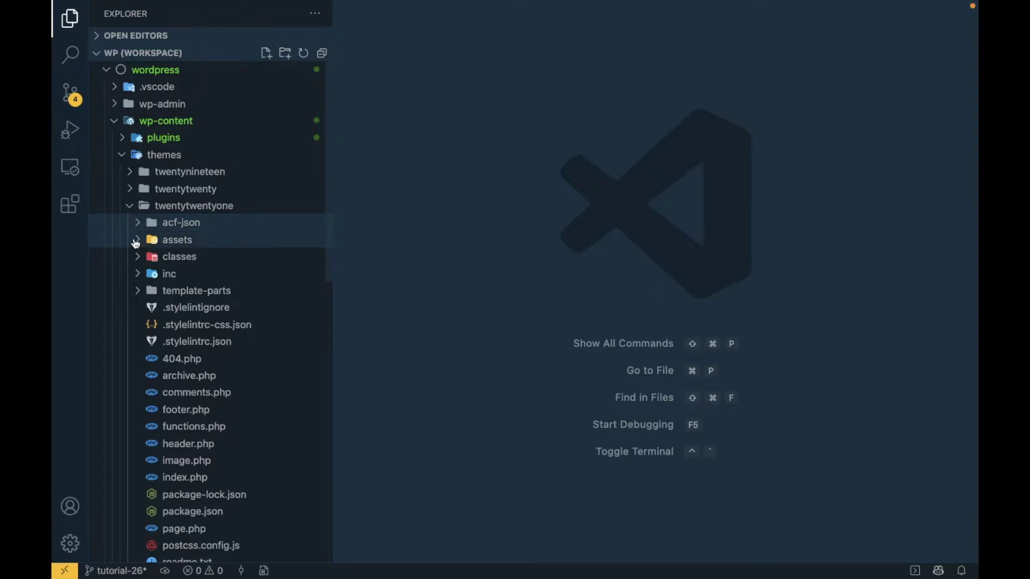
{"action": "left_click", "coordinate": [137, 240]}
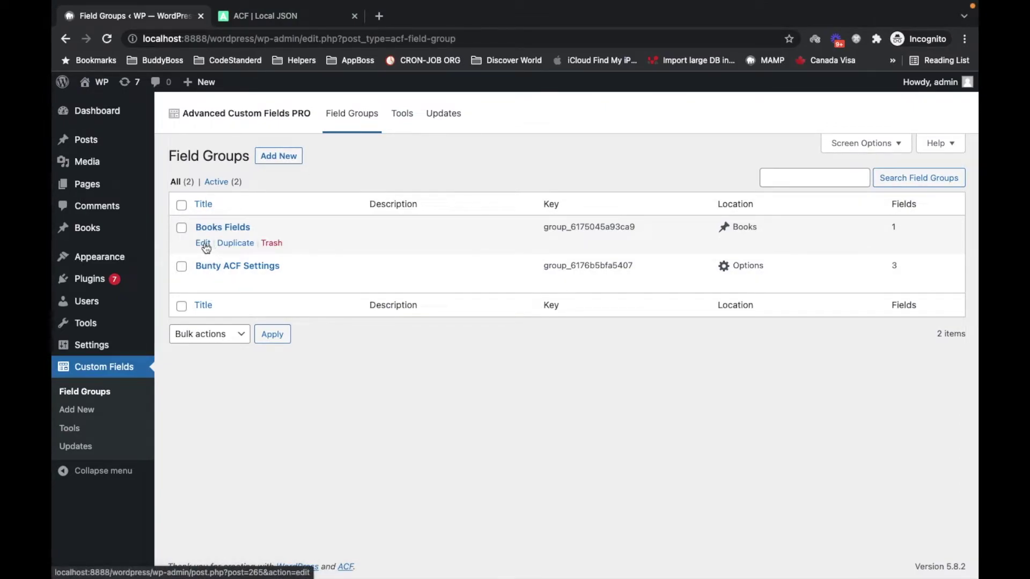
Step: Update the Books Fields group and view its new group_6175045a93ca9.json file in acf-json
{"action": "left_click", "coordinate": [204, 244]}
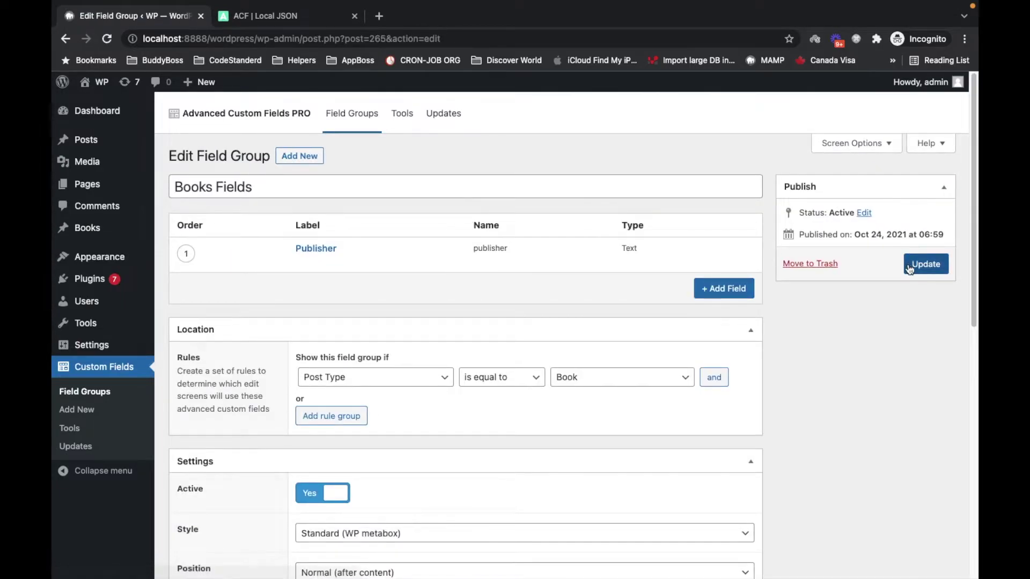
{"action": "left_click", "coordinate": [915, 270]}
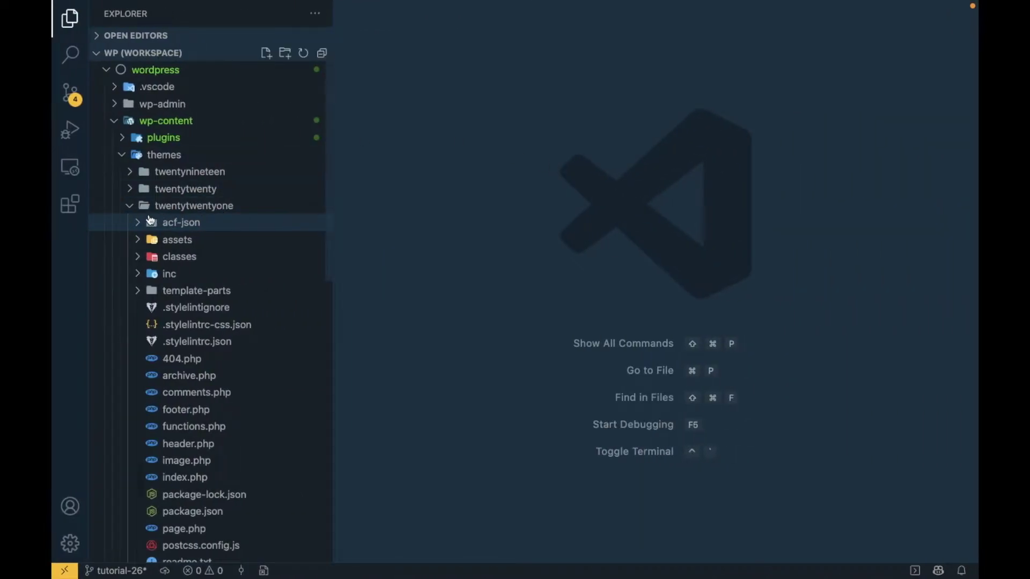
{"action": "left_click", "coordinate": [138, 227]}
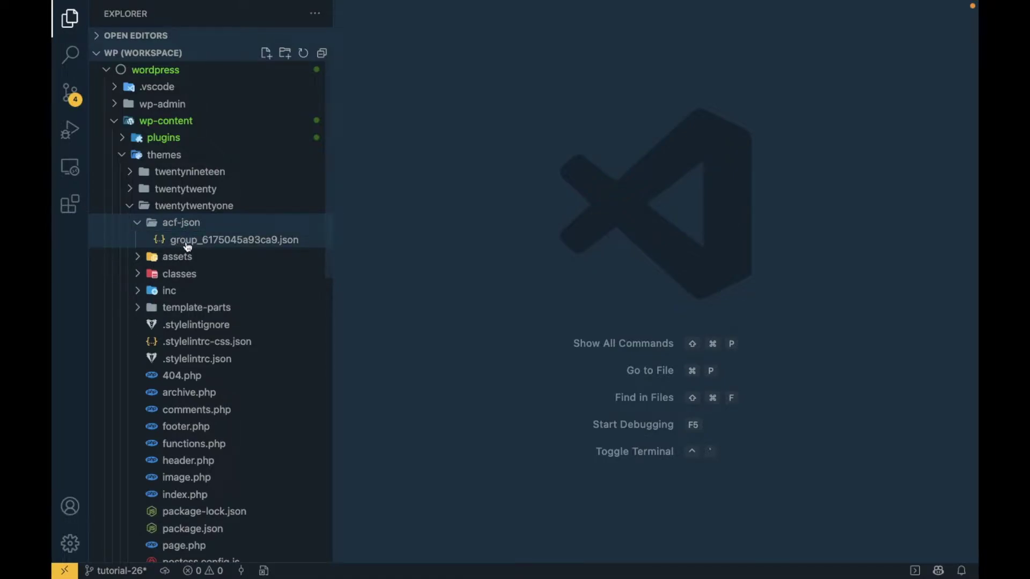
{"action": "left_click", "coordinate": [272, 245]}
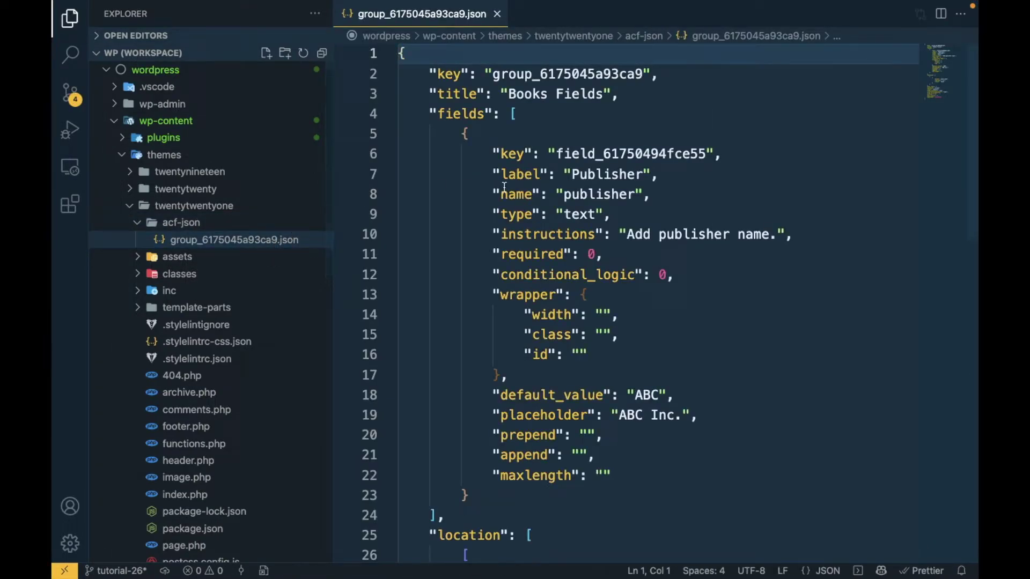
{"action": "scroll", "coordinate": [515, 161], "scroll_direction": "down", "scroll_amount": 5}
{"action": "scroll", "coordinate": [555, 89], "scroll_direction": "up", "scroll_amount": 5}
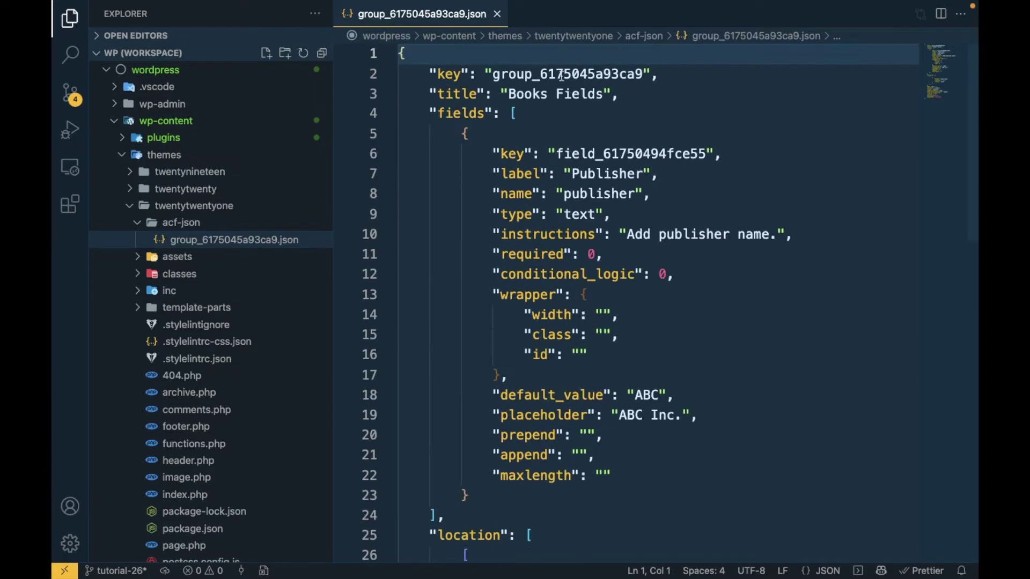
{"action": "double_click", "coordinate": [522, 74]}
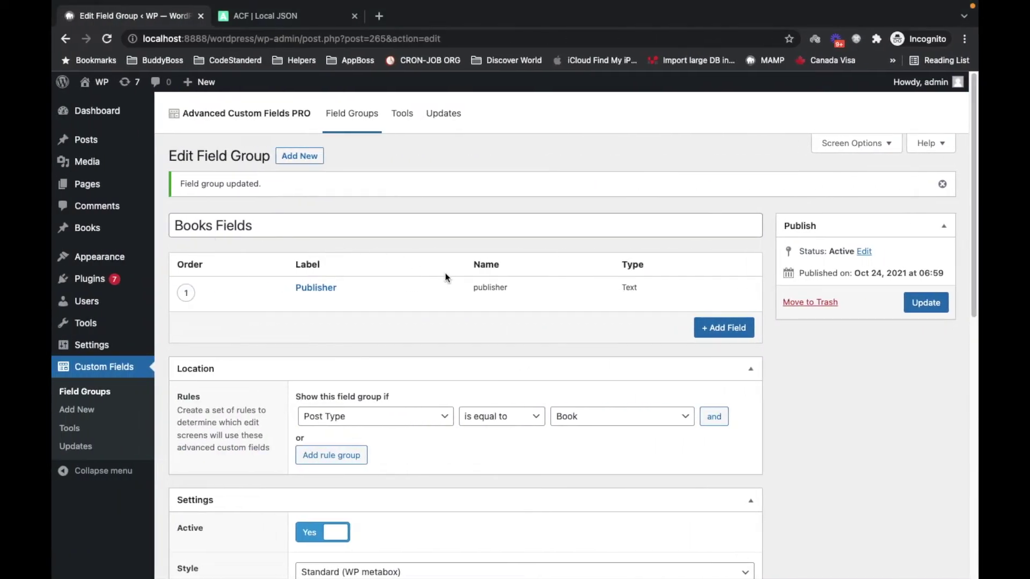
Step: Update the Bunty ACF Settings group and view its new group_6176b5bfa5407.json file in acf-json
{"action": "left_click", "coordinate": [68, 37]}
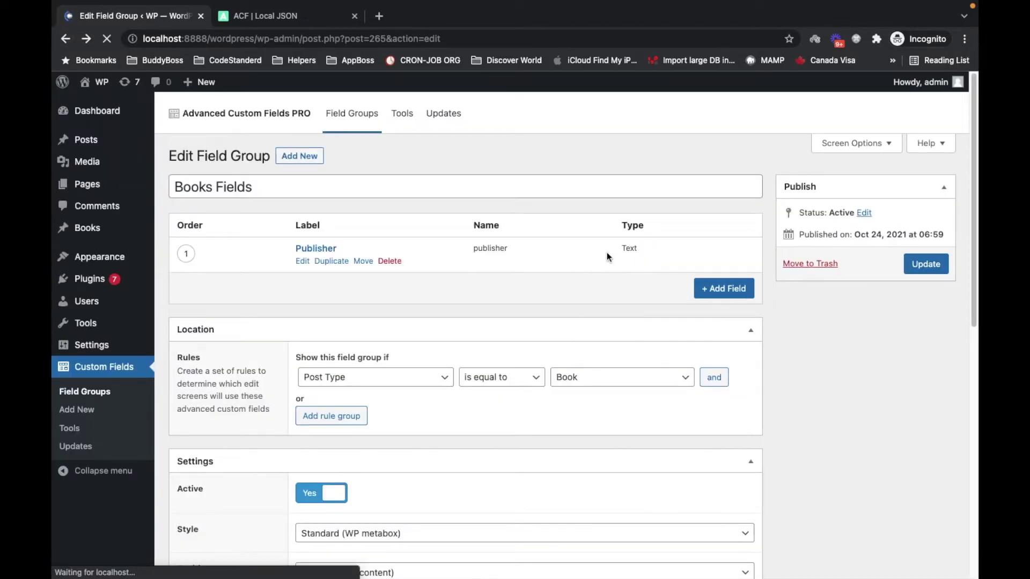
{"action": "left_click", "coordinate": [69, 43]}
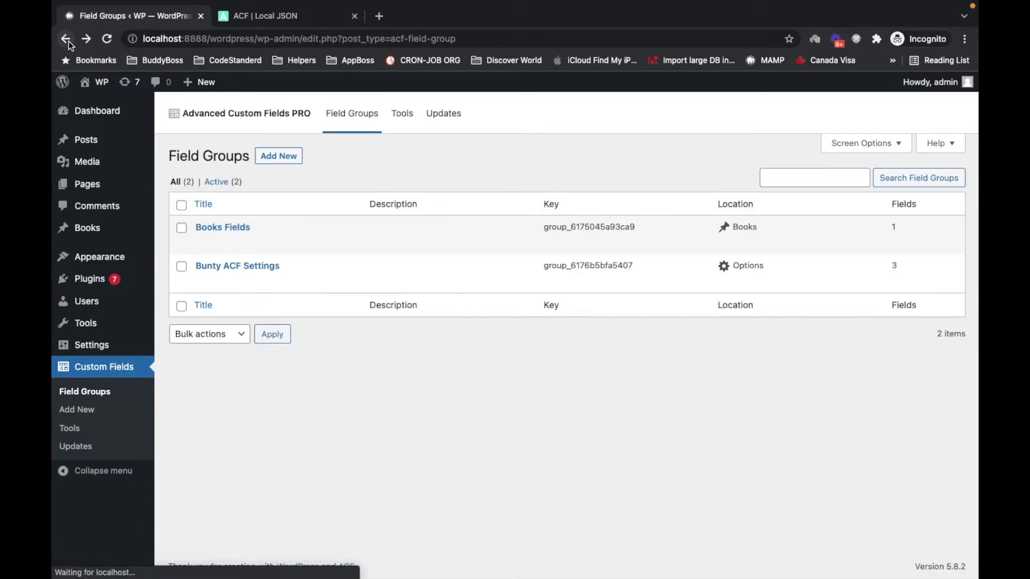
{"action": "double_click", "coordinate": [566, 227]}
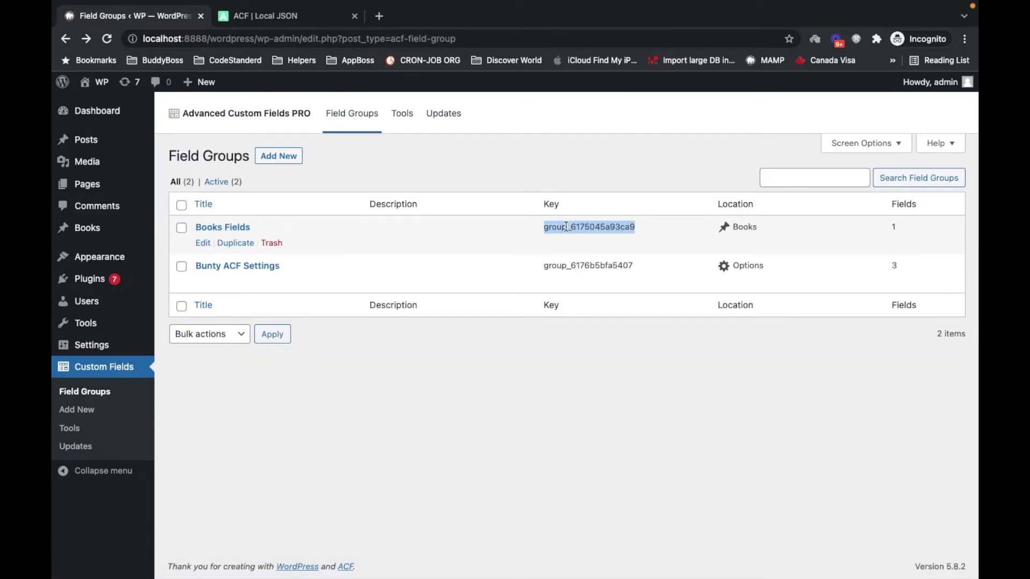
{"action": "left_click", "coordinate": [202, 282]}
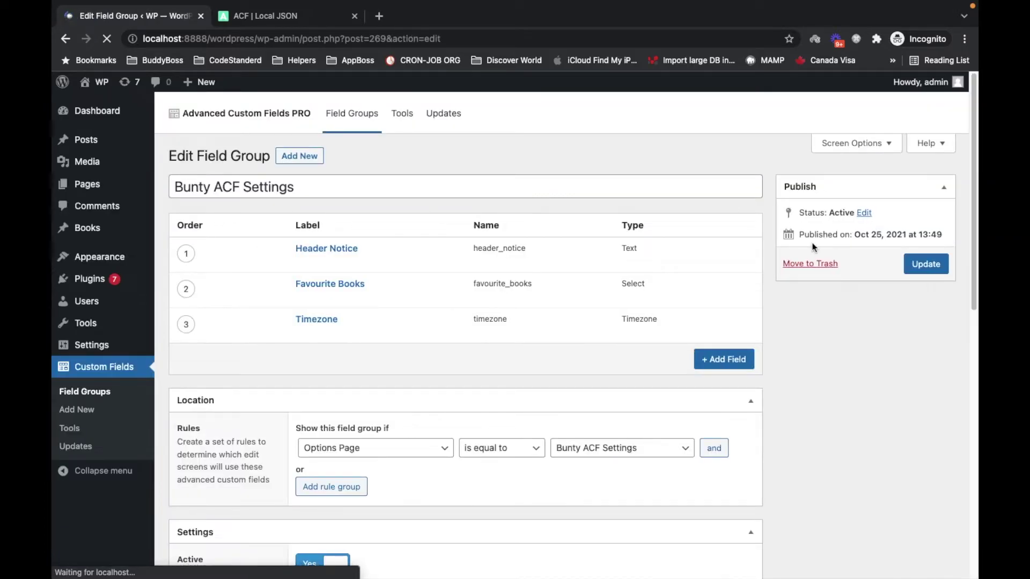
{"action": "left_click", "coordinate": [926, 265]}
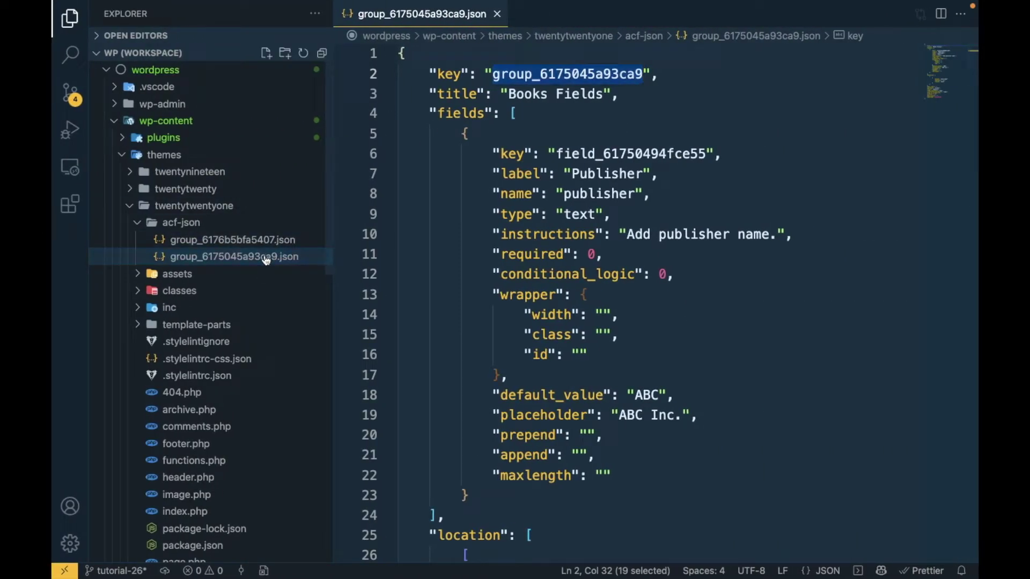
{"action": "left_click", "coordinate": [252, 240]}
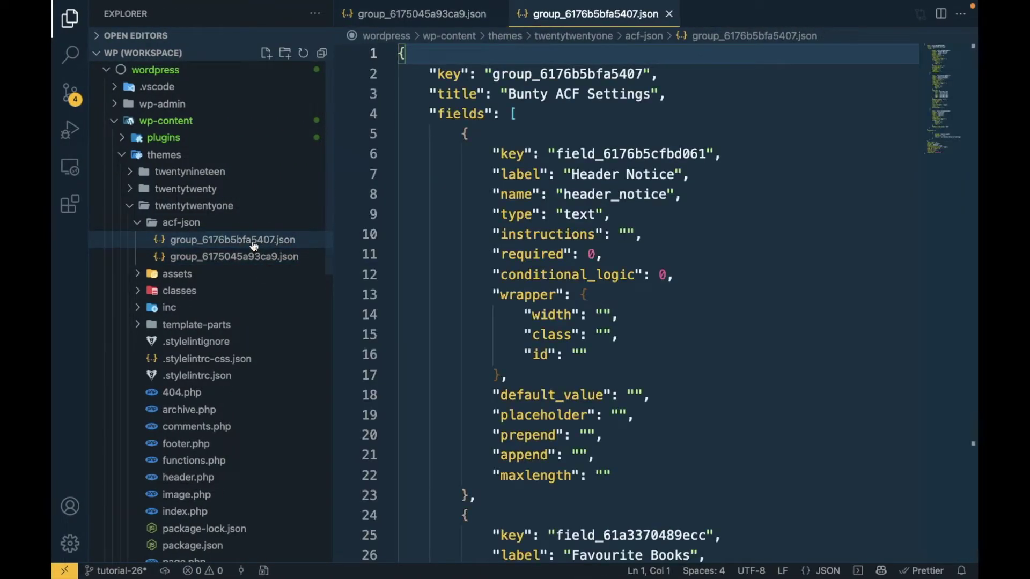
{"action": "scroll", "coordinate": [586, 262], "scroll_direction": "down", "scroll_amount": 20}
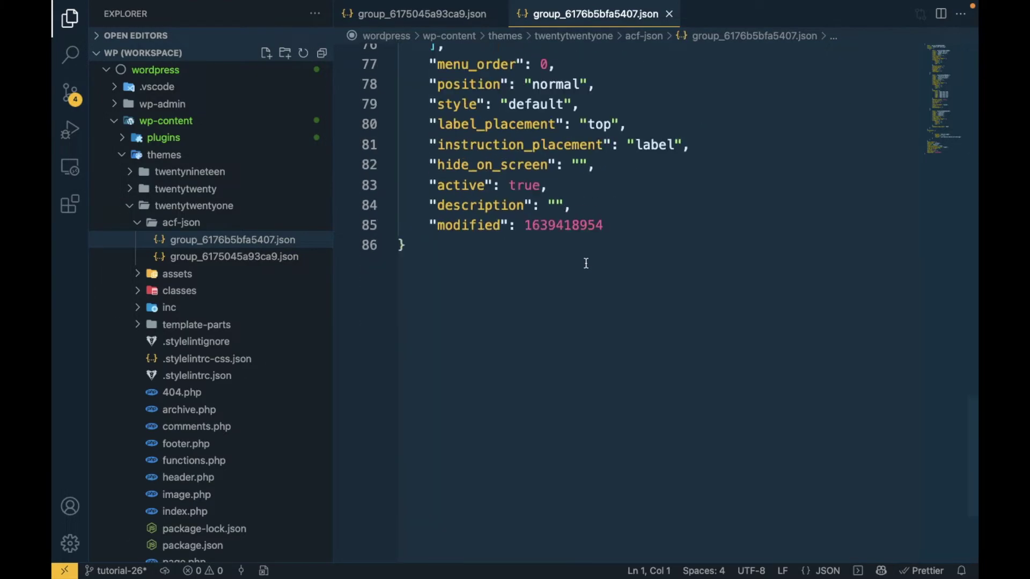
{"action": "scroll", "coordinate": [586, 262], "scroll_direction": "up", "scroll_amount": 20}
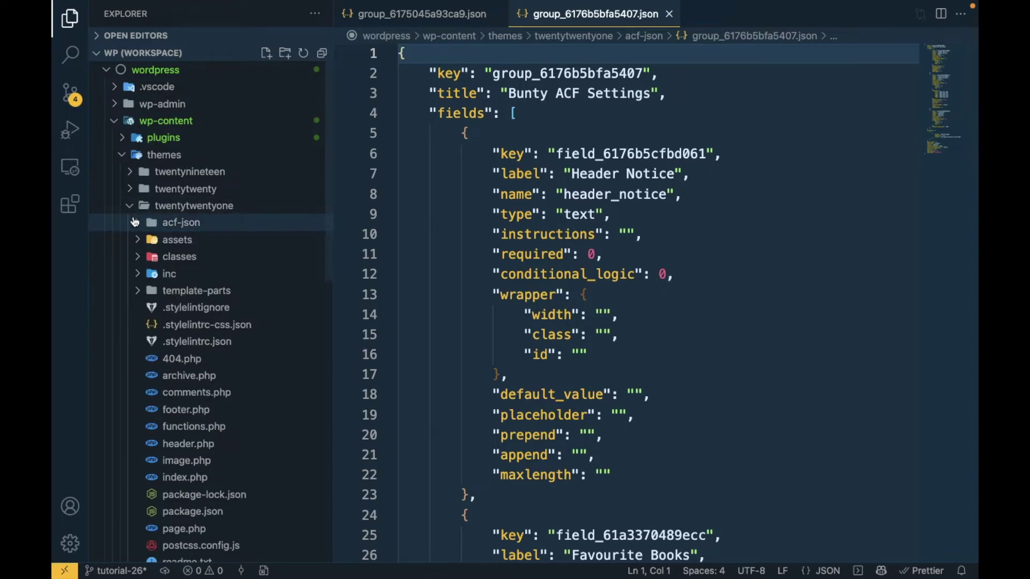
Step: Tidy the VS Code explorer, then view ACF Tools and the Field Groups list showing Local JSON Saved
{"action": "left_click", "coordinate": [186, 226]}
{"action": "left_click", "coordinate": [186, 228]}
{"action": "left_click_drag", "start_coordinate": [332, 282], "coordinate": [257, 281]}
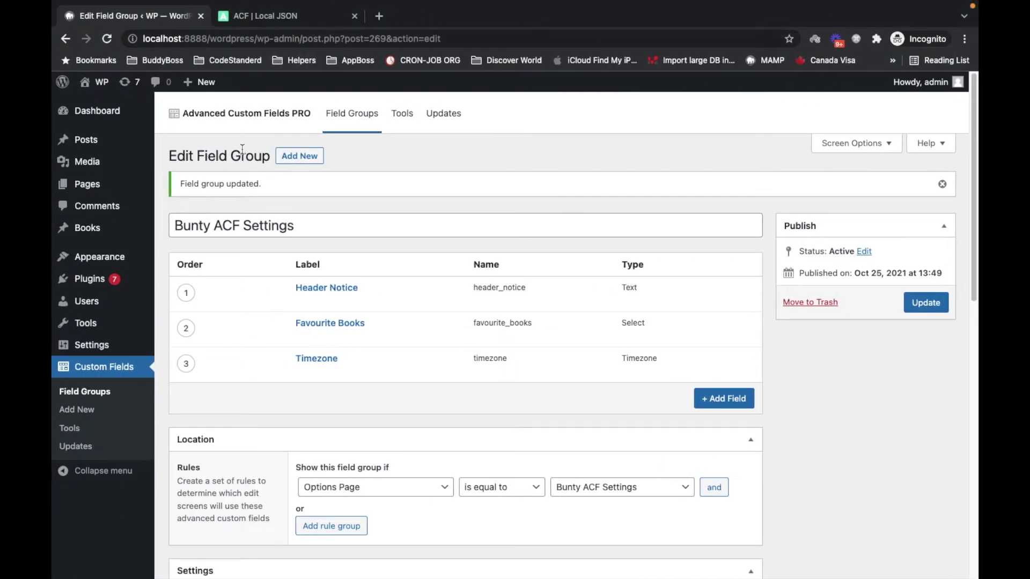
{"action": "left_click", "coordinate": [79, 429]}
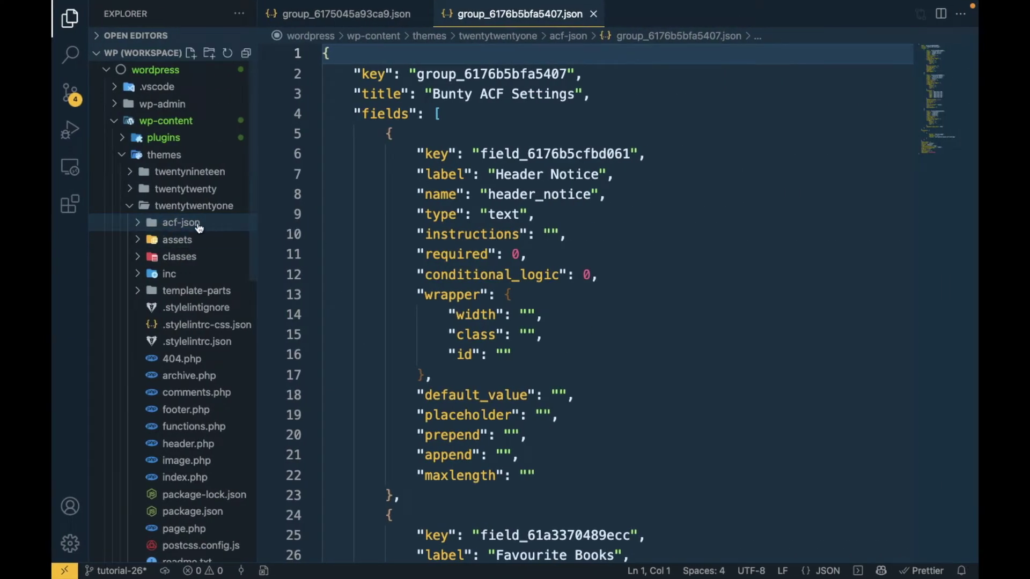
{"action": "key", "text": "ctrl+Left"}
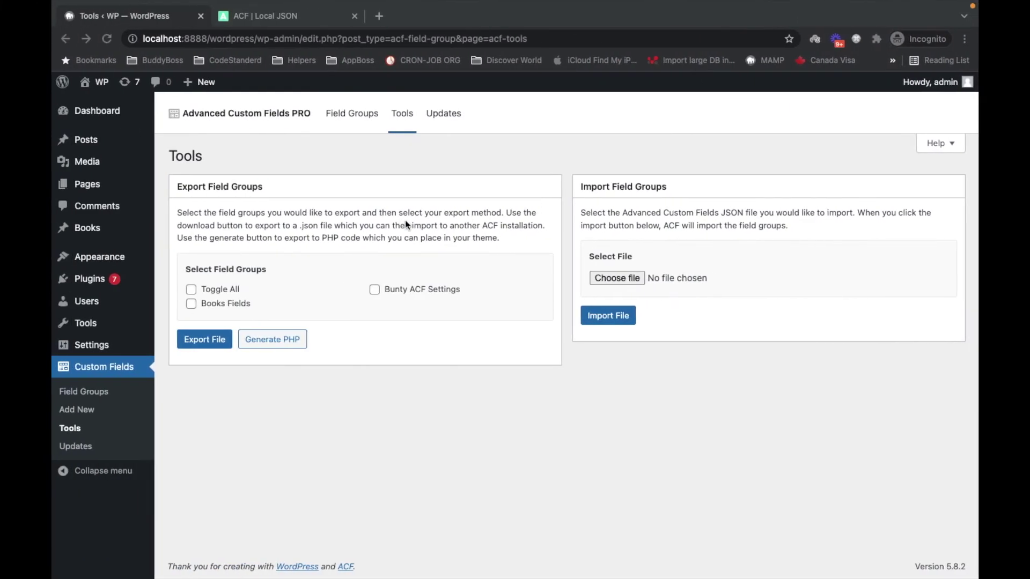
{"action": "left_click", "coordinate": [97, 377]}
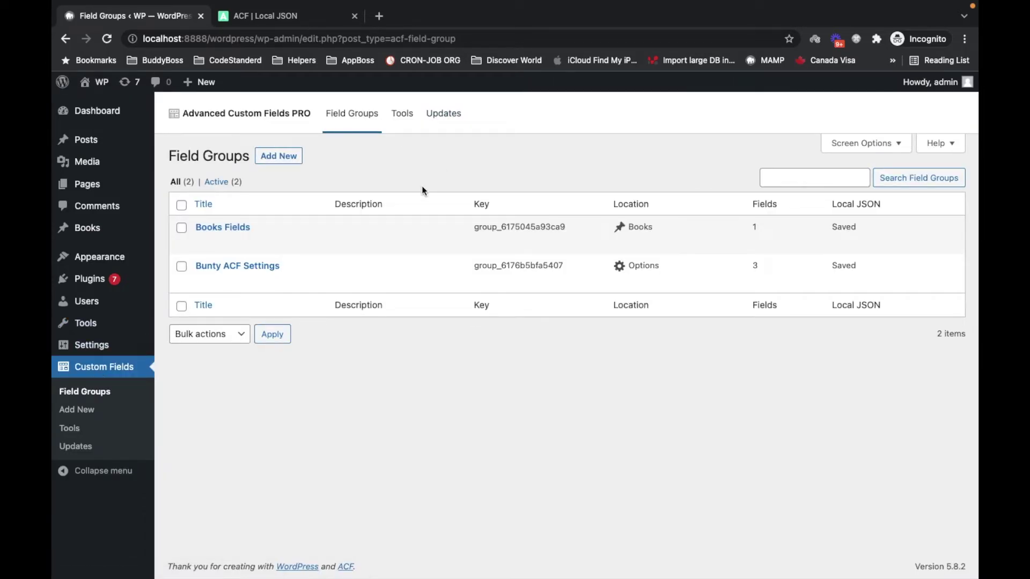
Step: Read the Local JSON guide's save-point code sample, comparing it against the JSON file in VS Code
{"action": "left_click", "coordinate": [264, 18]}
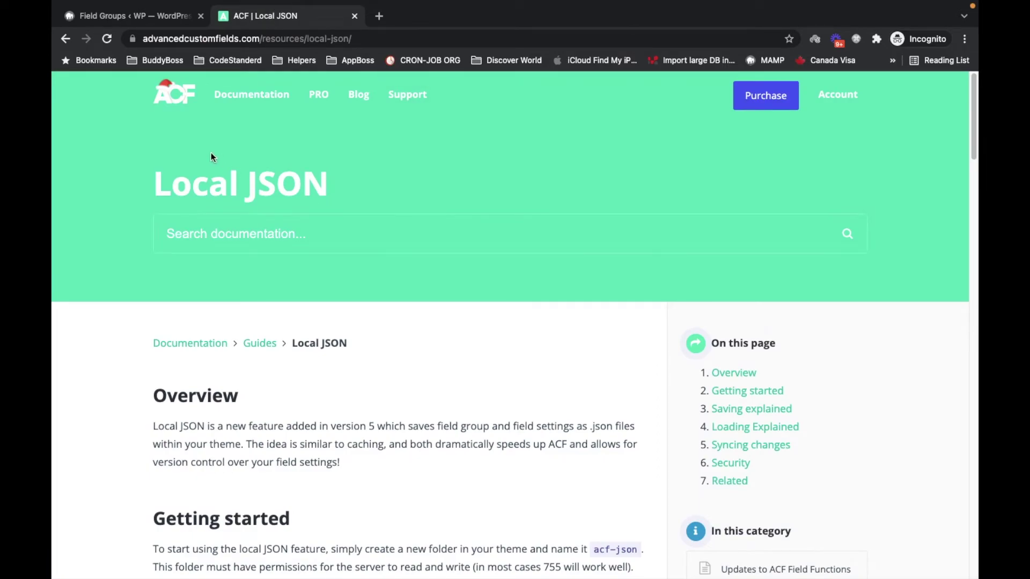
{"action": "scroll", "coordinate": [203, 152], "scroll_direction": "down", "scroll_amount": 2}
{"action": "scroll", "coordinate": [201, 152], "scroll_direction": "down", "scroll_amount": 1}
{"action": "scroll", "coordinate": [204, 151], "scroll_direction": "down", "scroll_amount": 2}
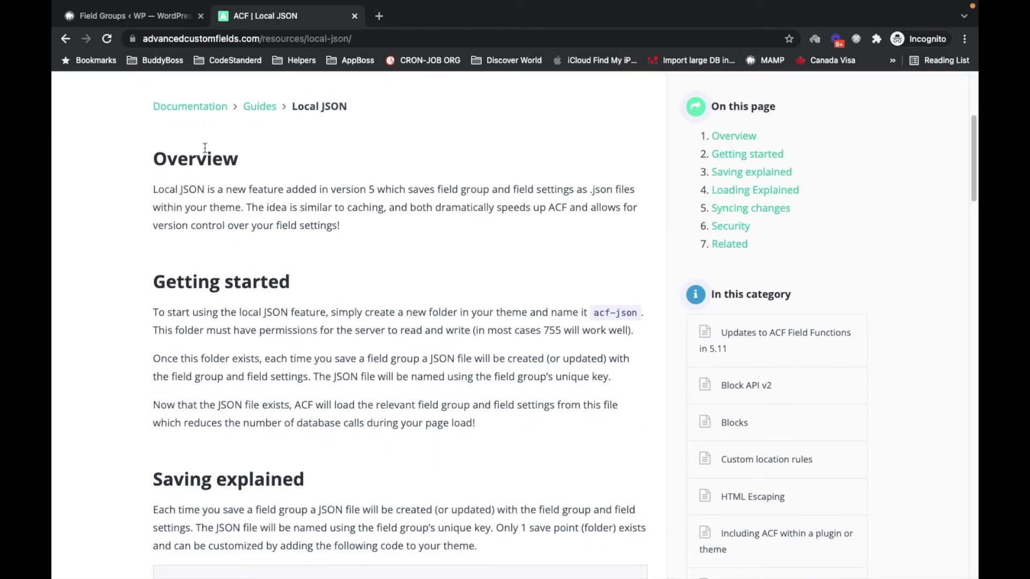
{"action": "scroll", "coordinate": [205, 148], "scroll_direction": "down", "scroll_amount": 3}
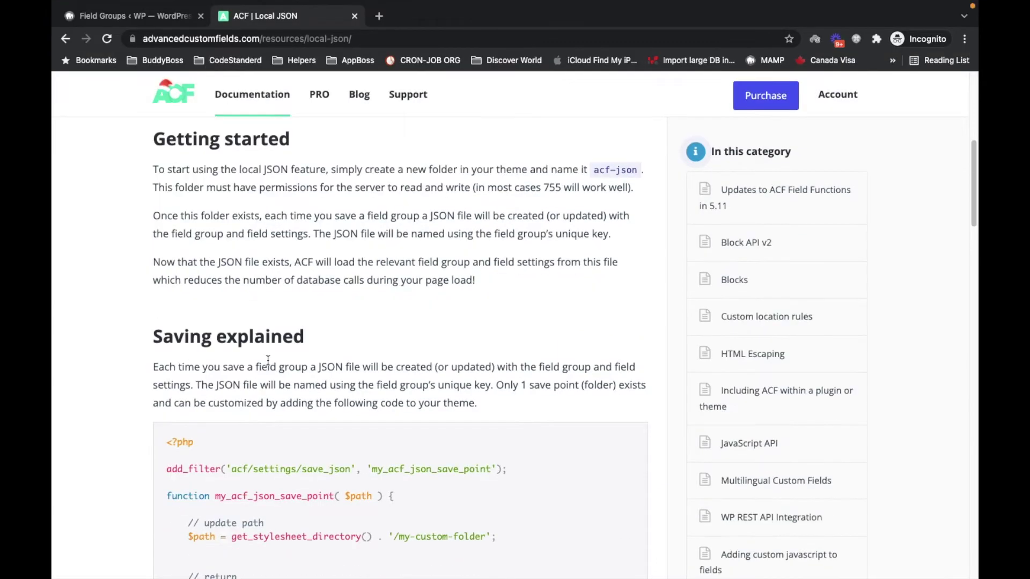
{"action": "scroll", "coordinate": [268, 364], "scroll_direction": "down", "scroll_amount": 3}
{"action": "scroll", "coordinate": [209, 324], "scroll_direction": "down", "scroll_amount": 3}
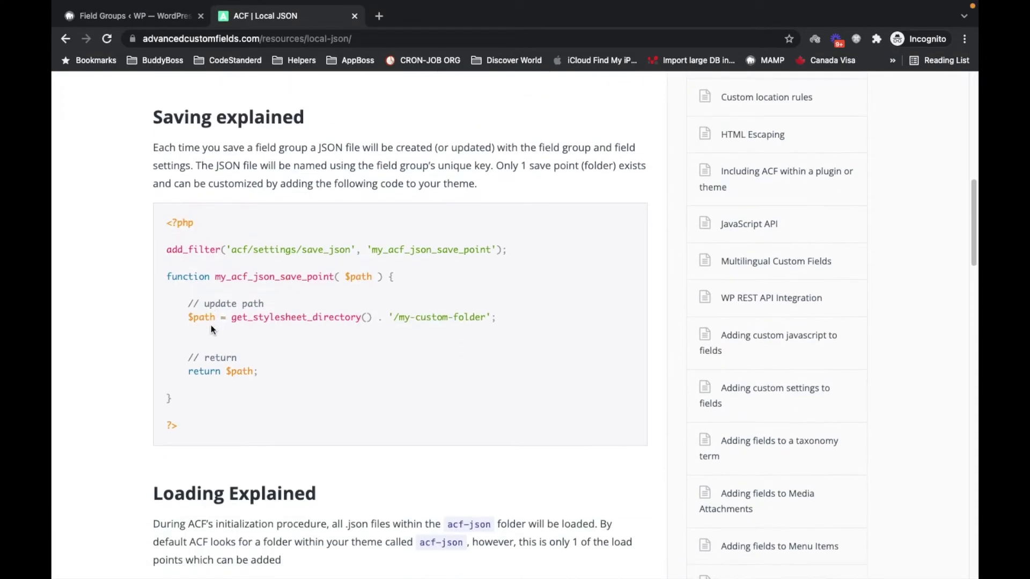
{"action": "left_click_drag", "start_coordinate": [163, 190], "coordinate": [191, 341]}
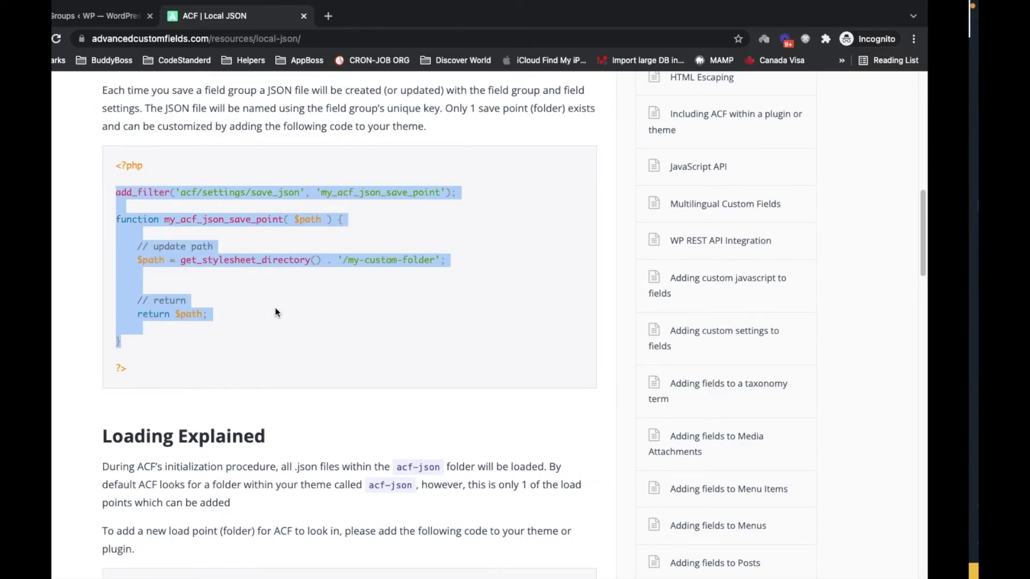
{"action": "key", "text": "super+Tab"}
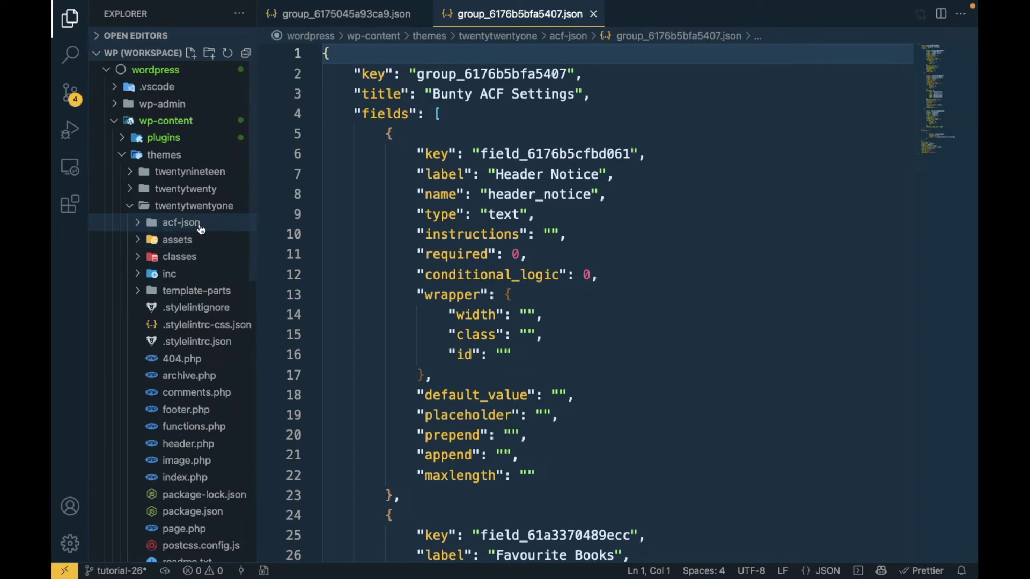
{"action": "key", "text": "ctrl+Left"}
{"action": "key", "text": "ctrl+Right"}
{"action": "mouse_move", "coordinate": [282, 202]}
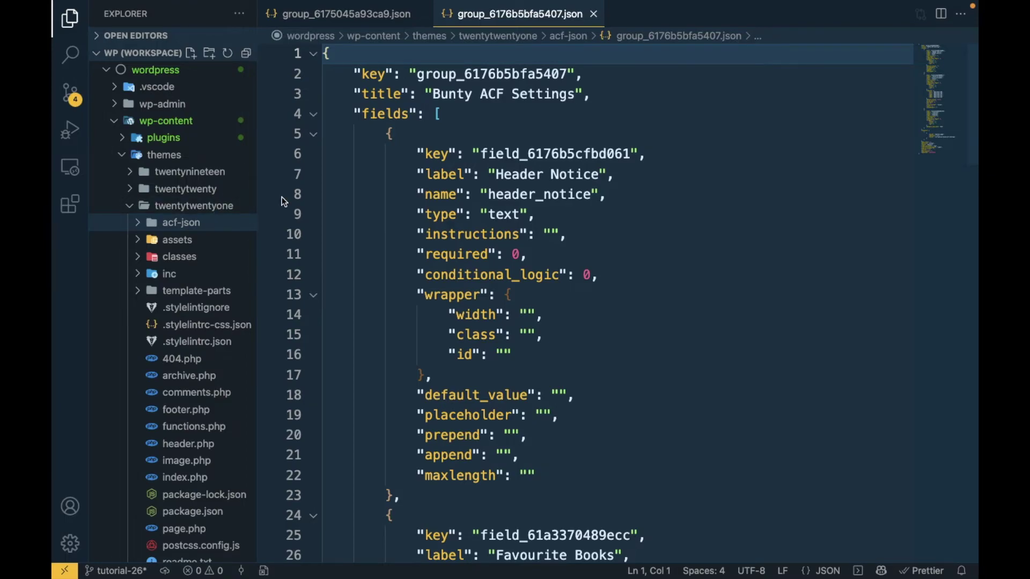
{"action": "key", "text": "ctrl+Left"}
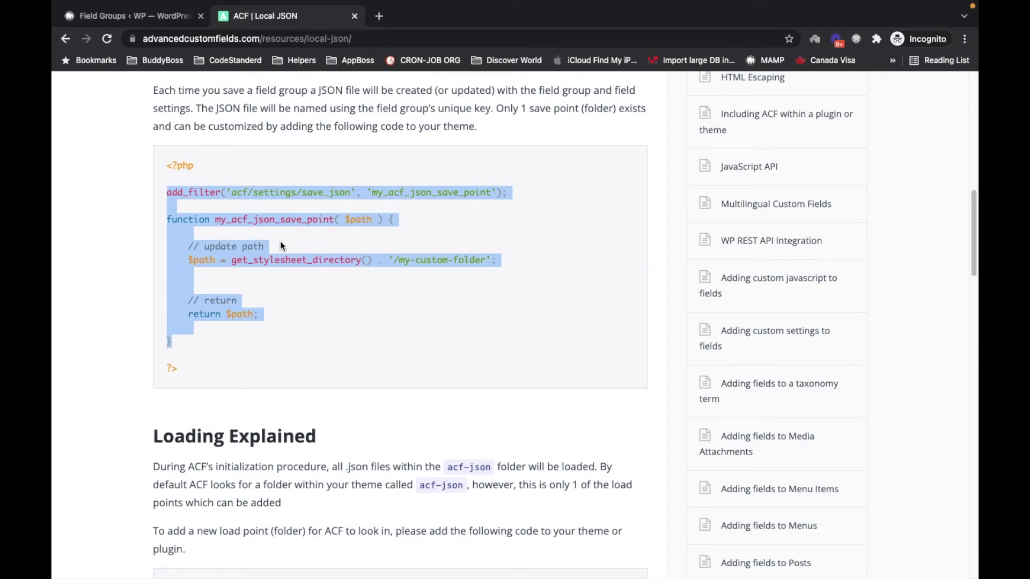
Step: Re-select the full save-point snippet and the get_stylesheet_directory call, then return to the Bunty ACF Settings JSON
{"action": "left_click", "coordinate": [323, 254]}
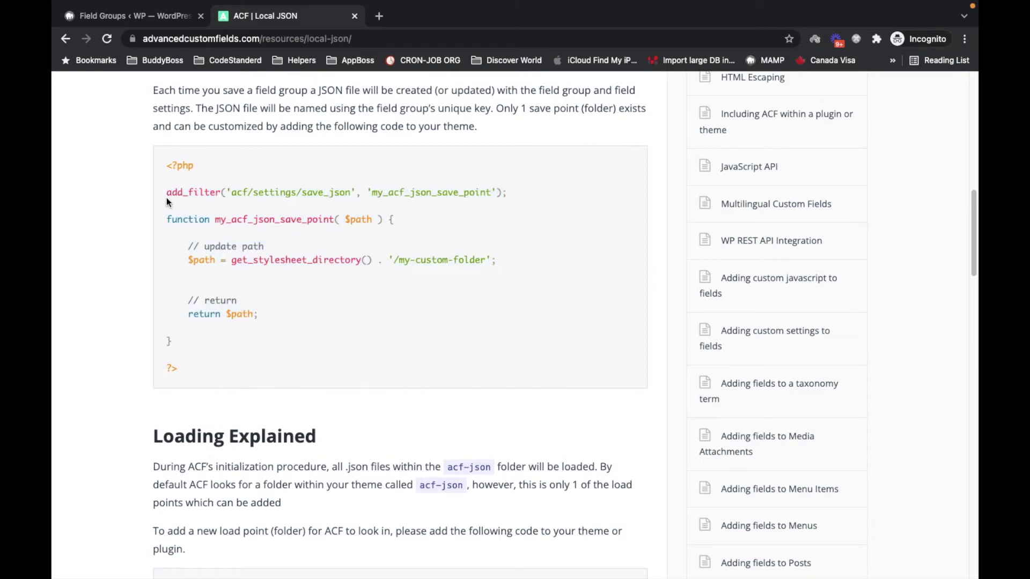
{"action": "left_click_drag", "start_coordinate": [166, 197], "coordinate": [361, 307]}
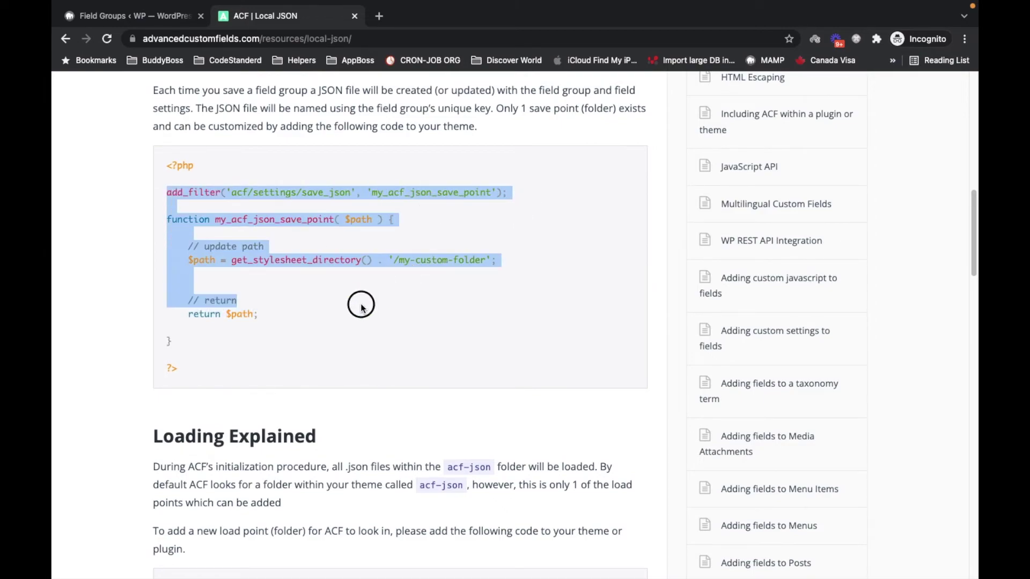
{"action": "left_click_drag", "start_coordinate": [361, 306], "coordinate": [310, 345]}
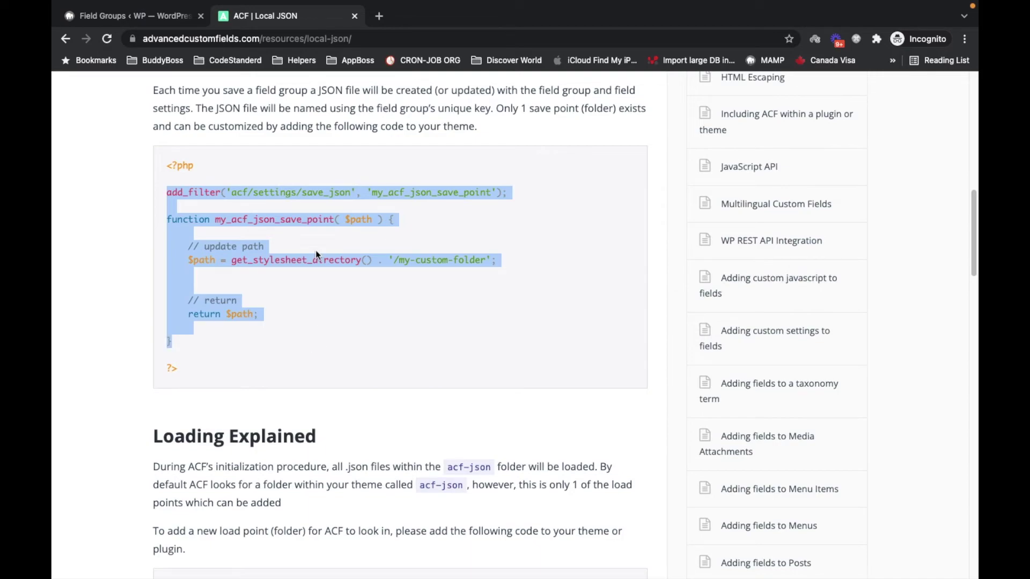
{"action": "left_click", "coordinate": [314, 255]}
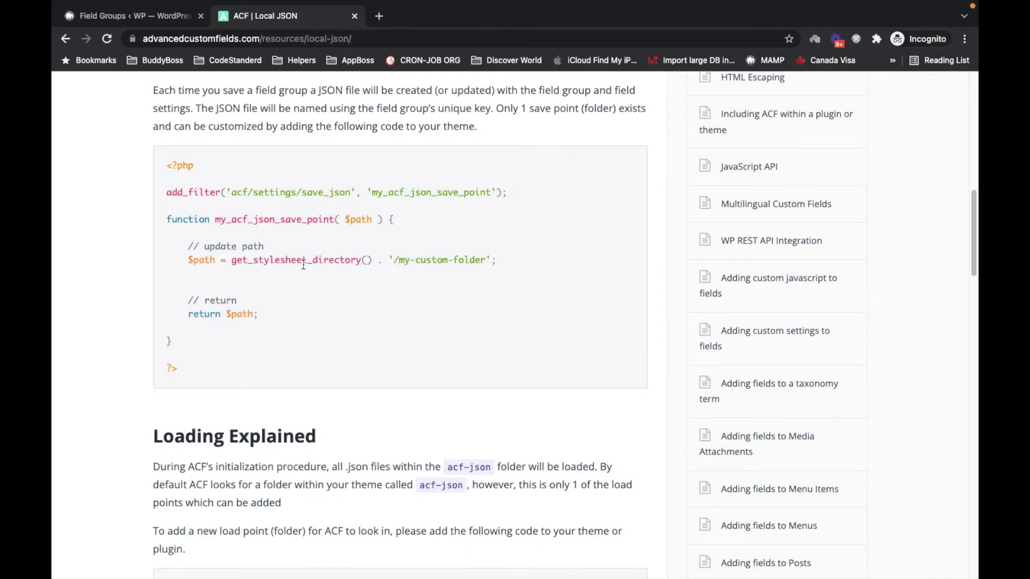
{"action": "double_click", "coordinate": [303, 261]}
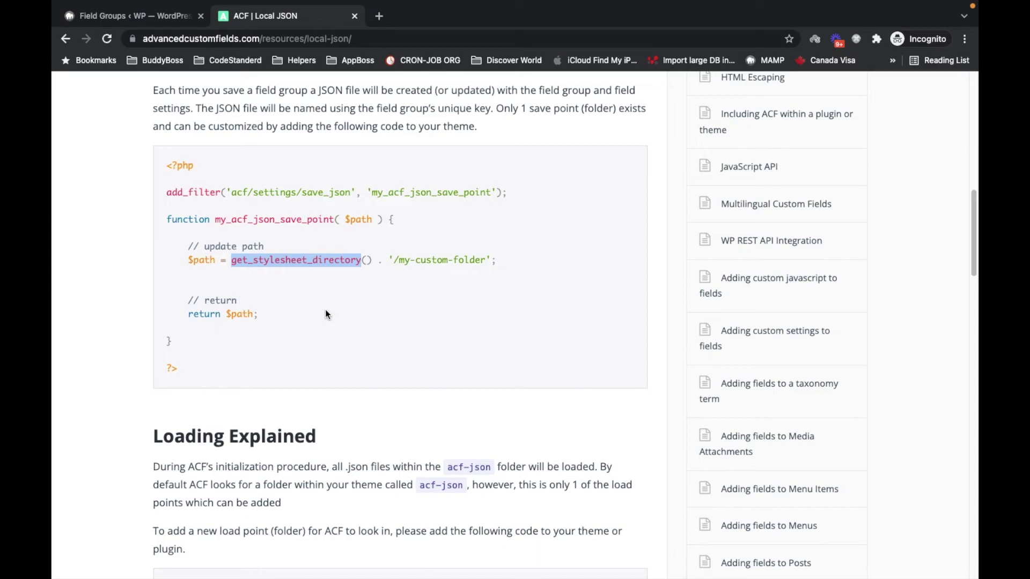
{"action": "scroll", "coordinate": [325, 314], "scroll_direction": "down", "scroll_amount": 1}
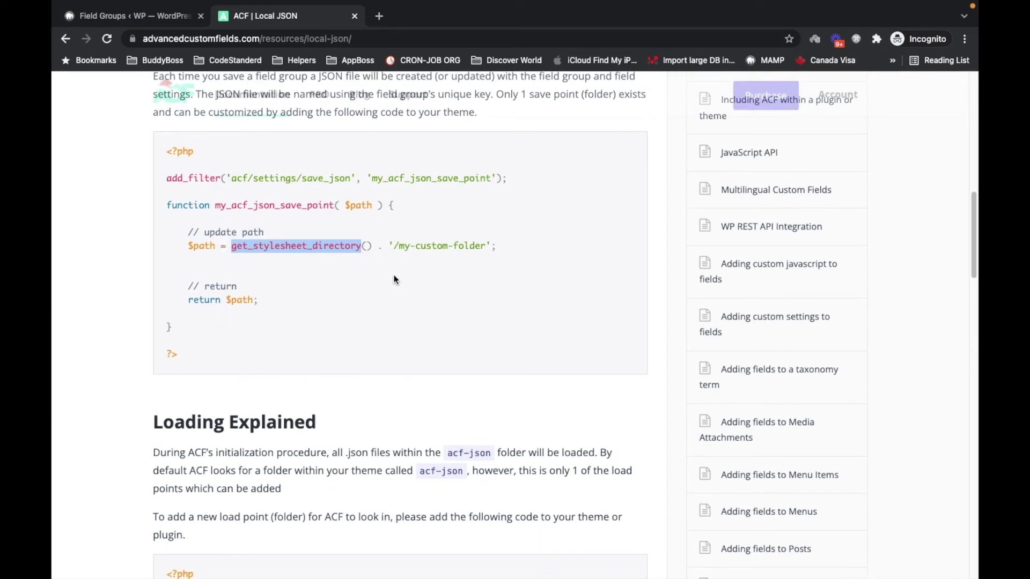
{"action": "key", "text": "super+Tab"}
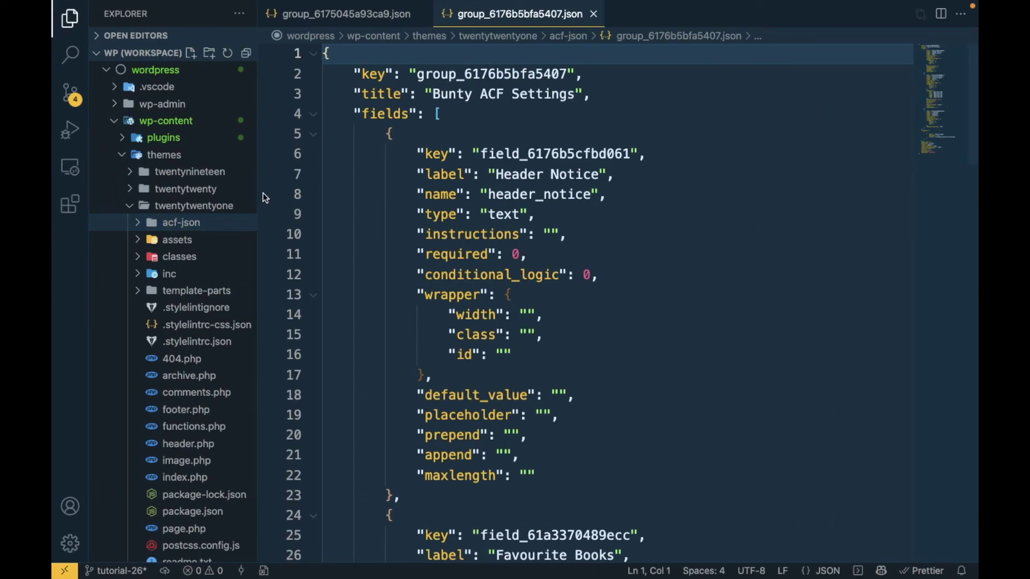